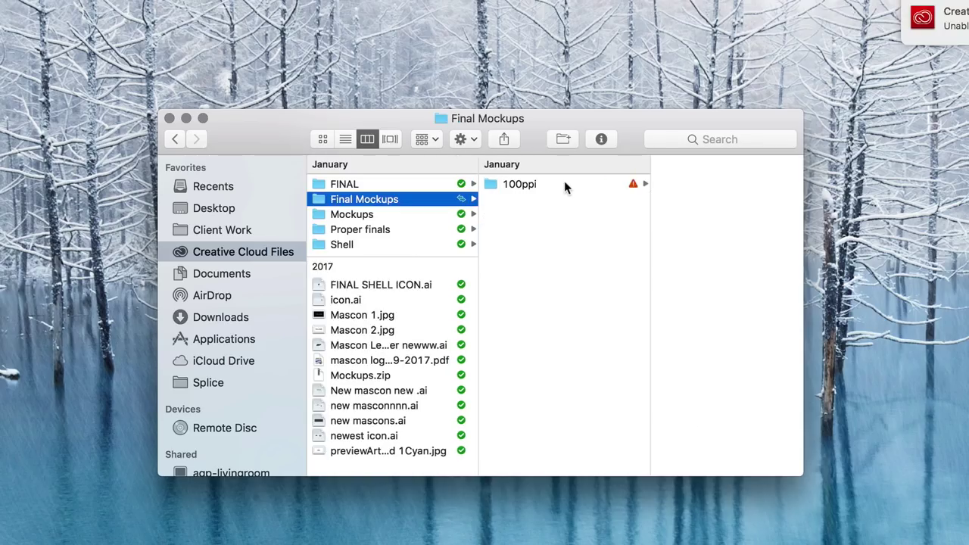
- After checking the 100ppi artboard JPG, open Creative Cloud Files from the Creative Cloud Assets panel
left_click(541, 184)
left_click(676, 188)
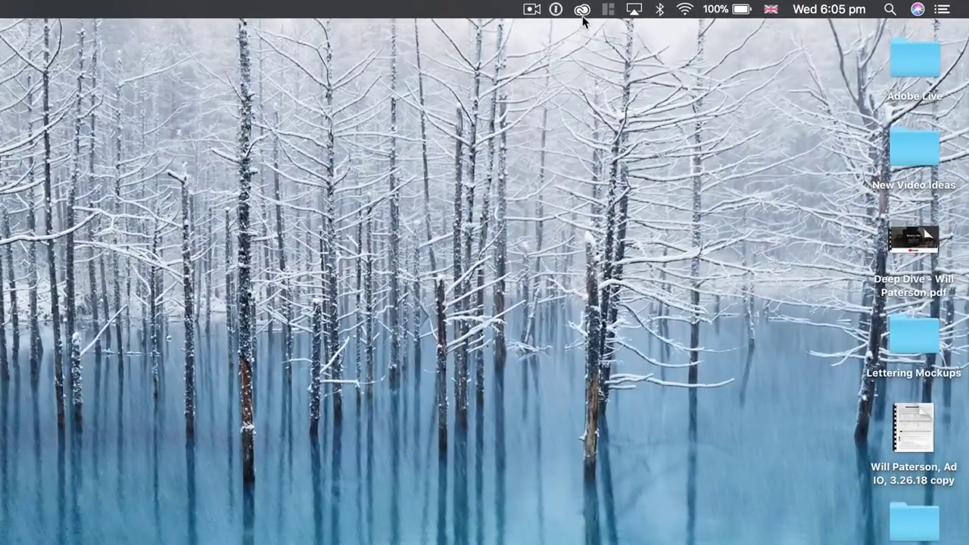
left_click(582, 12)
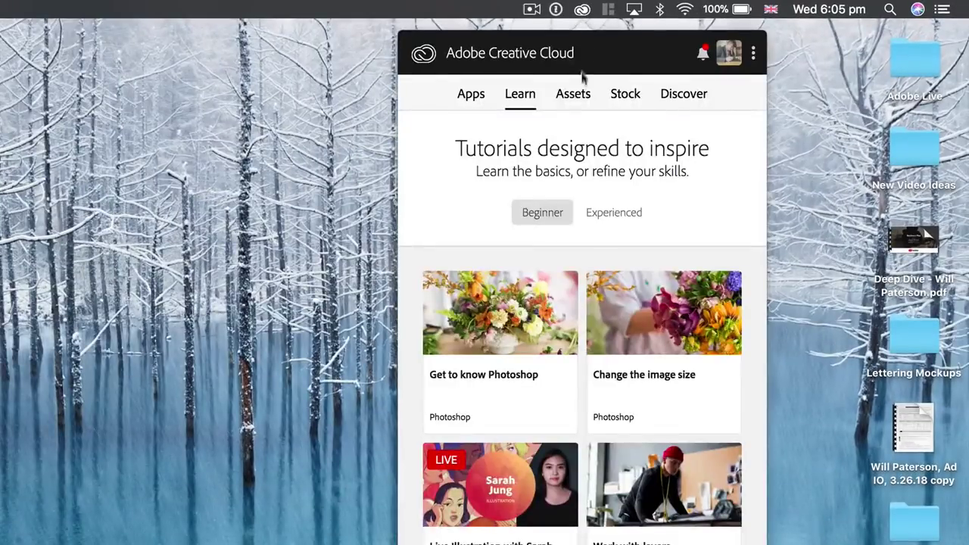
left_click(578, 95)
left_click(582, 403)
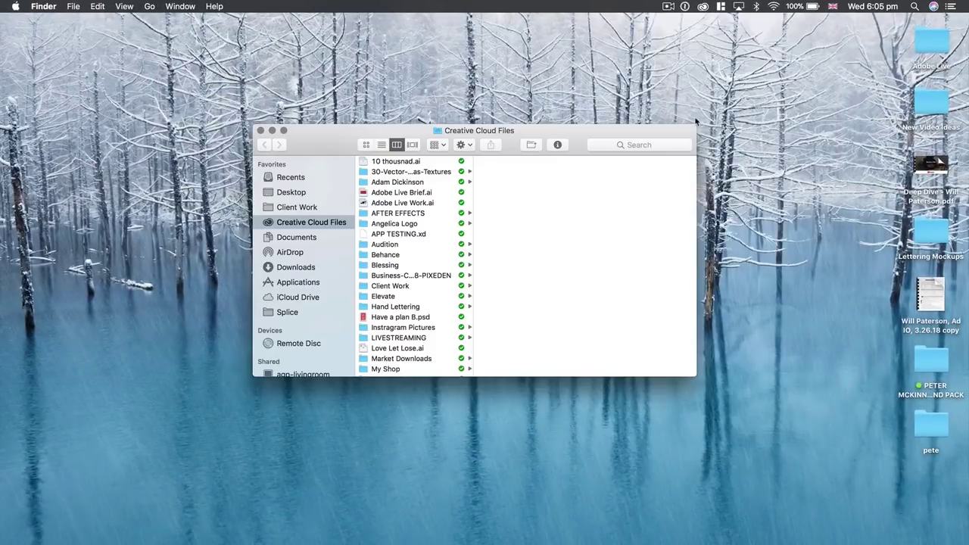
left_click_drag(539, 135, 534, 116)
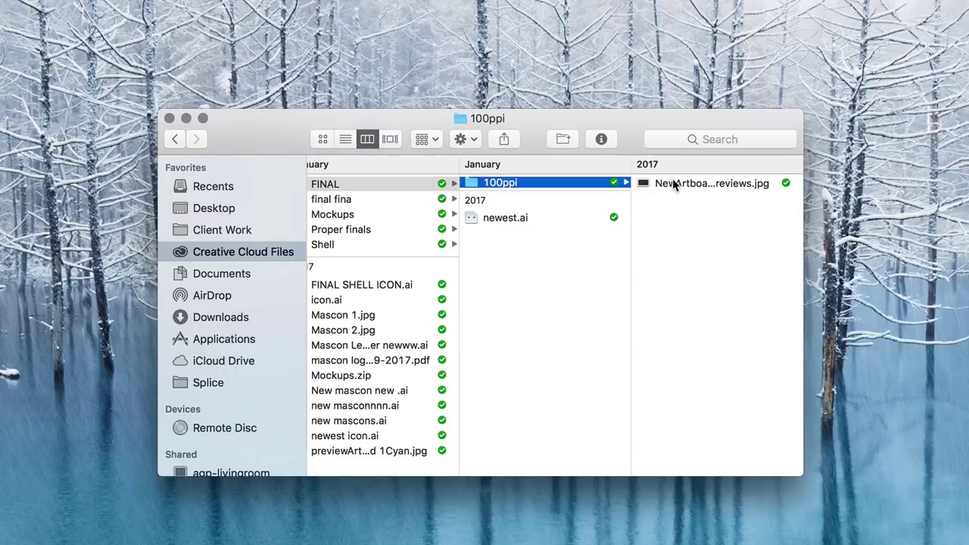
- Open the 100ppi folder inside Final Mockups and select its artboard preview JPG
left_click(417, 234)
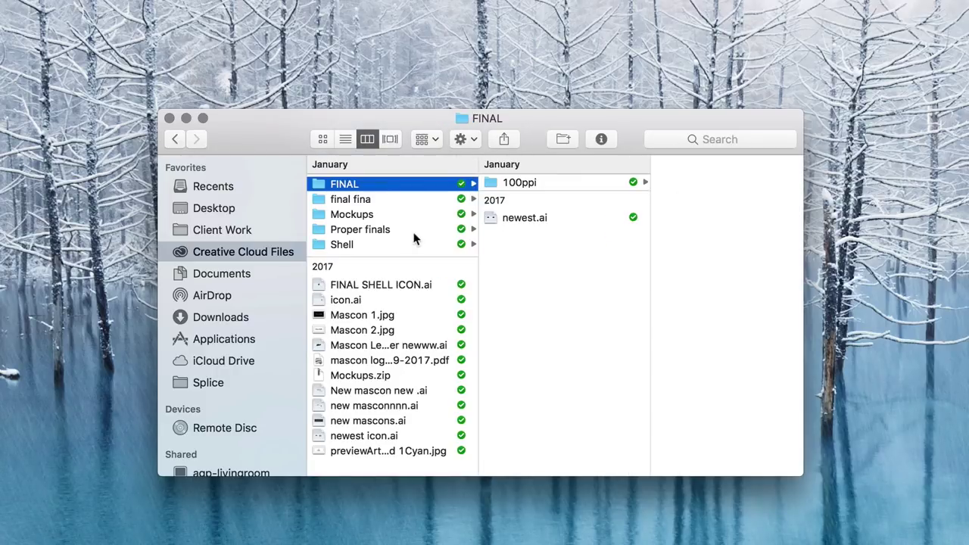
left_click(512, 185)
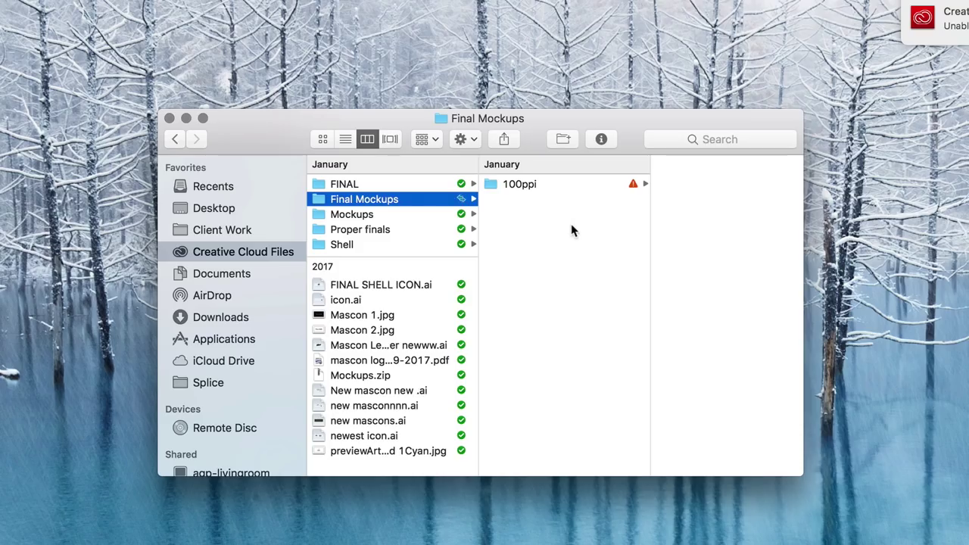
left_click(563, 185)
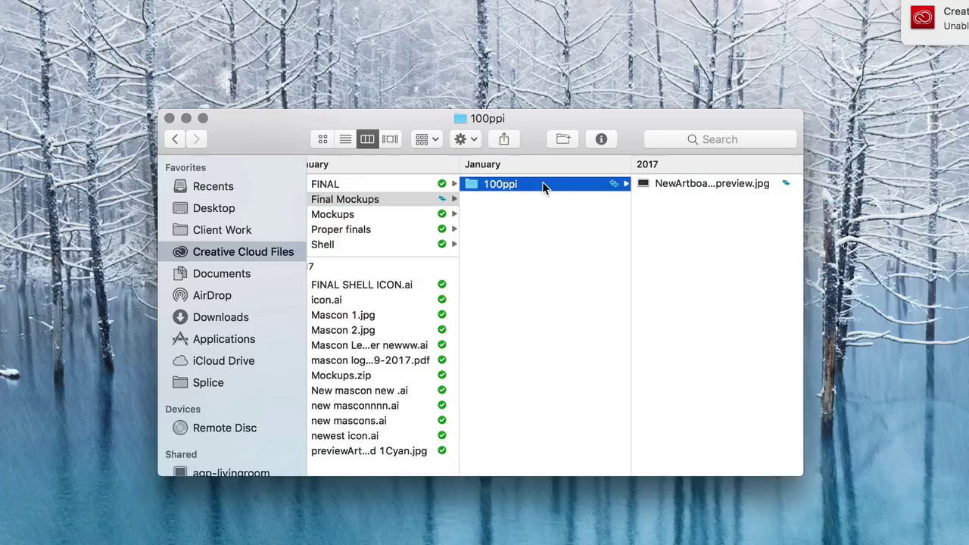
left_click(677, 185)
- Quick Look the artboard preview JPG at full size, then select the Shell folder
key("space")
key("space")
left_click(553, 250)
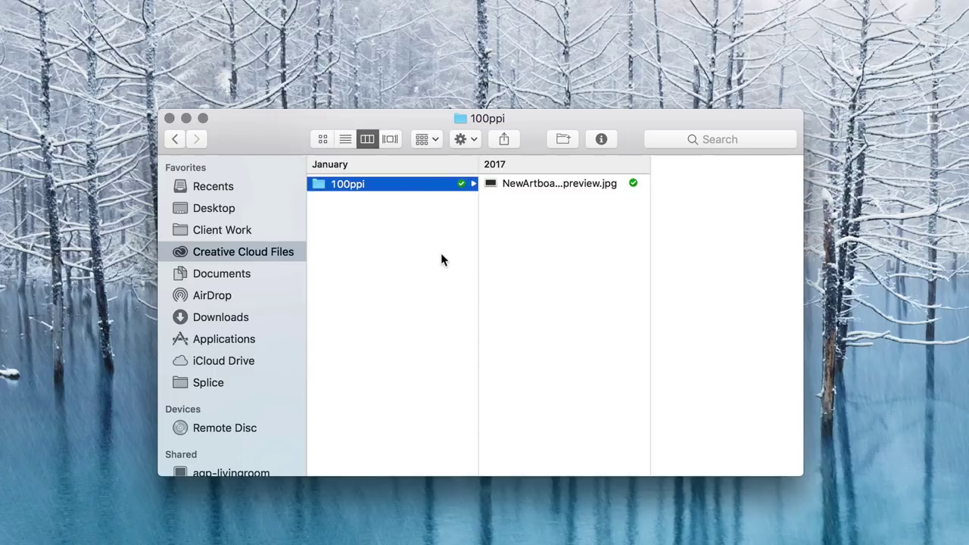
scroll(440, 253, "left", 10)
left_click(542, 242)
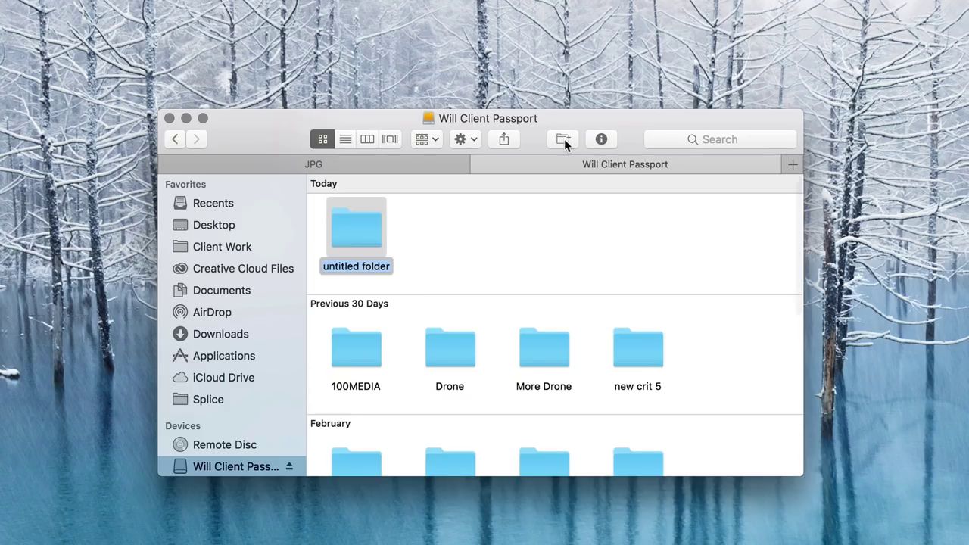
- Check the JPG folder's contents, then go back up to the Proper finals folder
left_click(453, 164)
left_click(386, 311)
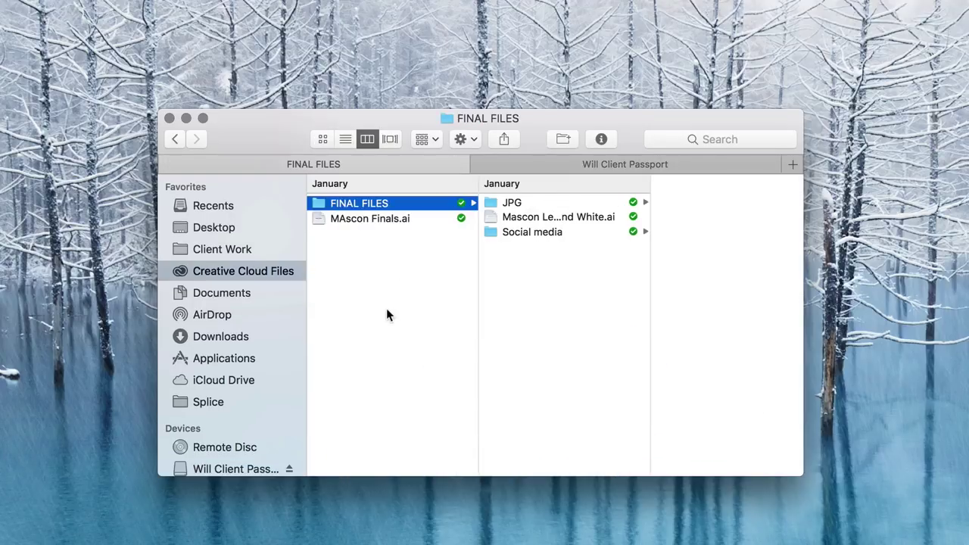
key("Left")
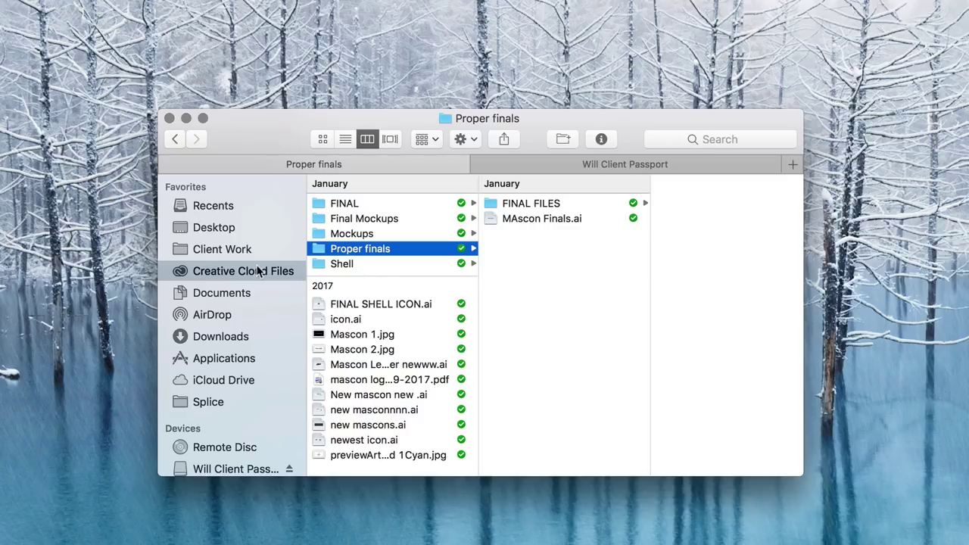
scroll(386, 272, "left", 5)
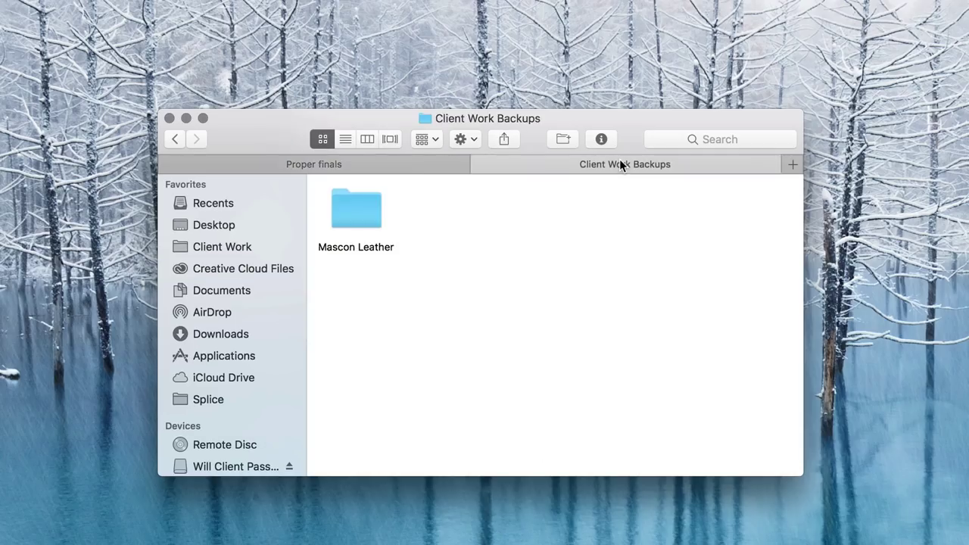
- In the backed-up Mascon Leather folder, Quick Look Mascon Leather newww.ai, new masconnnn.ai and newest icon.ai
double_click(352, 222)
left_click(432, 195)
key("space")
key("space")
left_click(449, 374)
key("space")
key("space")
key("Right")
key("Right")
key("space")
key("space")
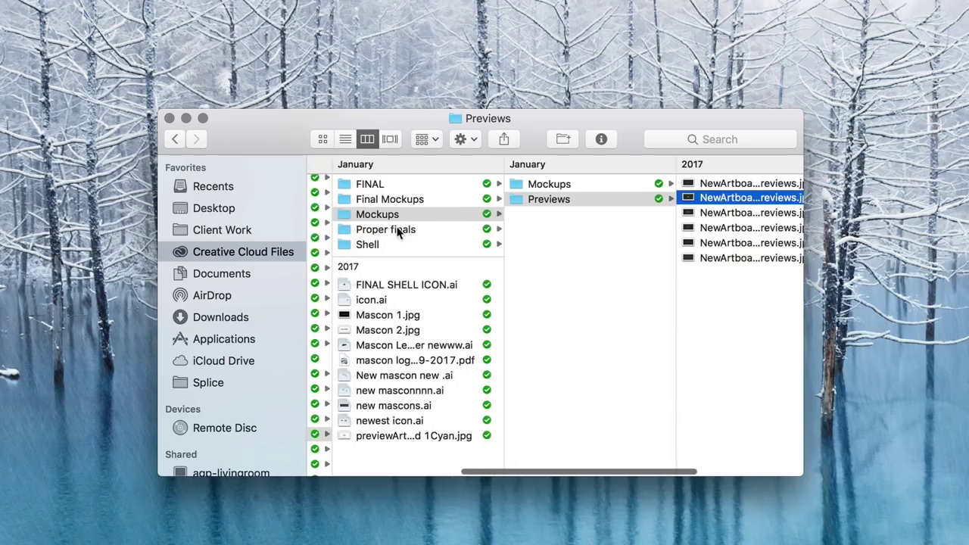
- Open Proper finals > FINAL FILES and Quick Look the black and white logo
left_click(400, 228)
left_click(562, 190)
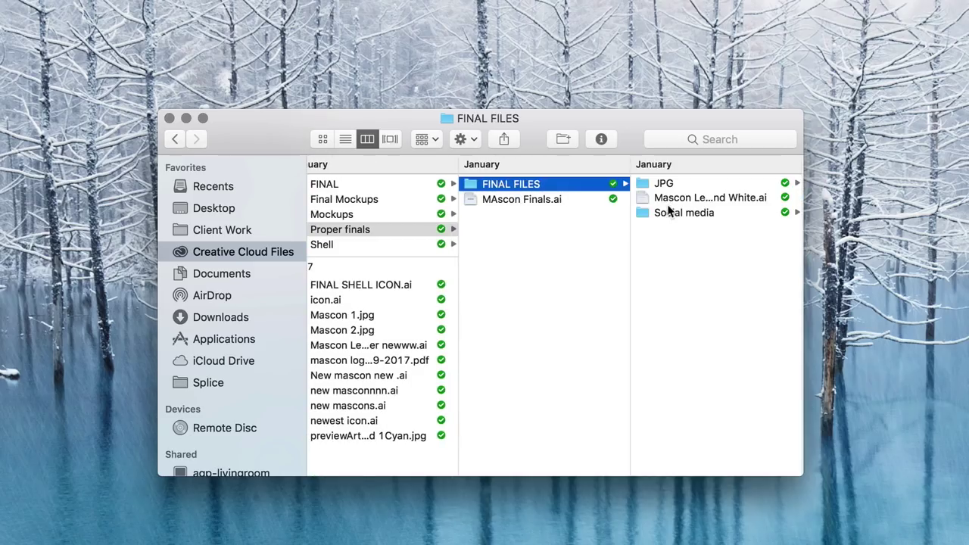
key("space")
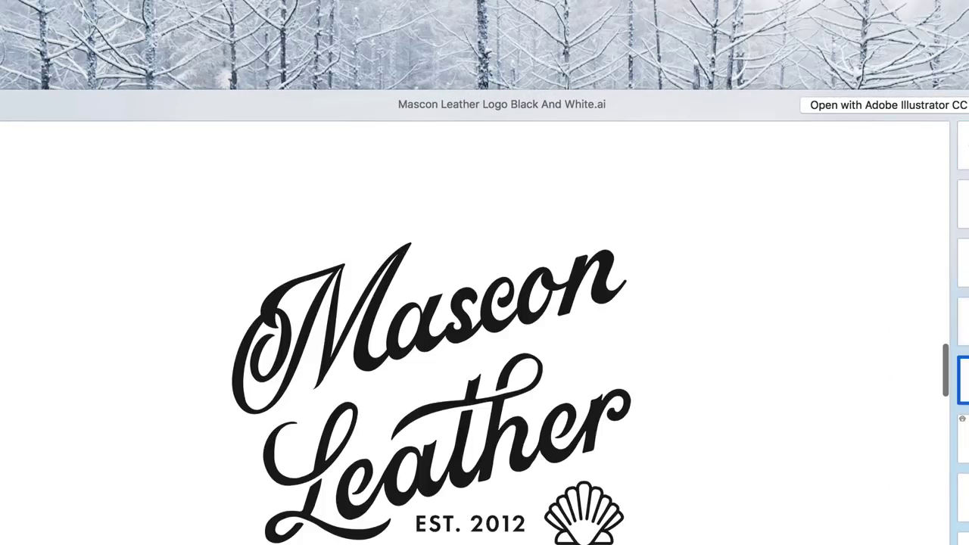
key("space")
- Quick Look the font artboard JPGs in the JPG folder, including NewArtboard 1font.jpg
left_click(500, 186)
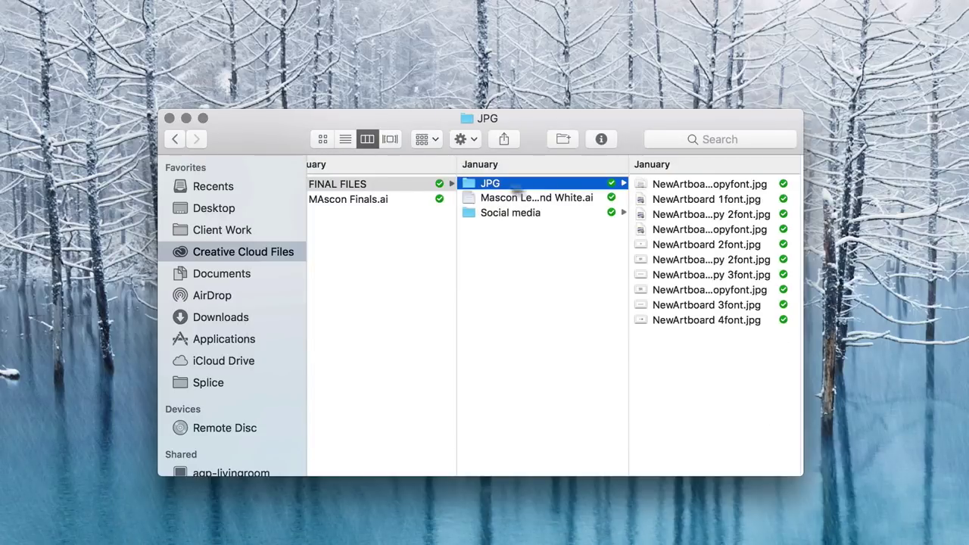
left_click(649, 189)
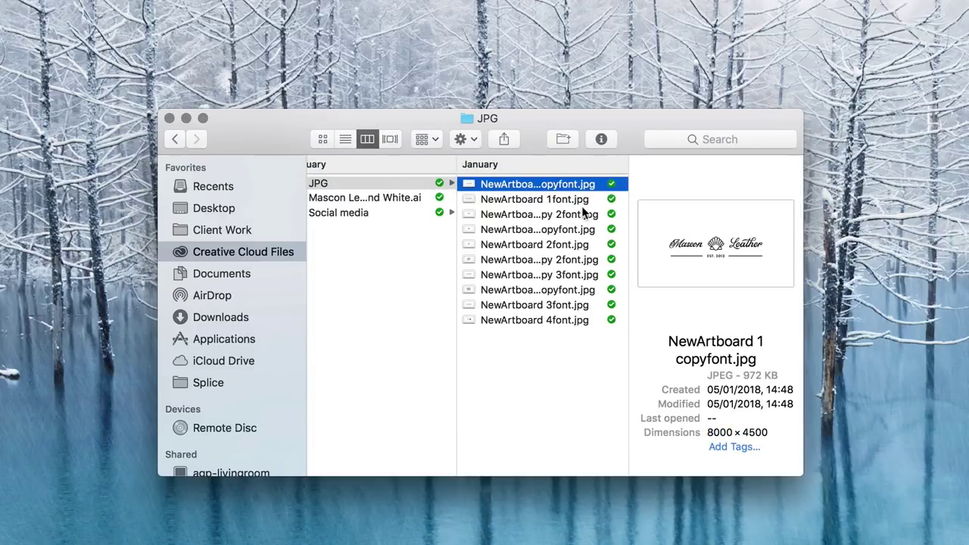
key("space")
key("space")
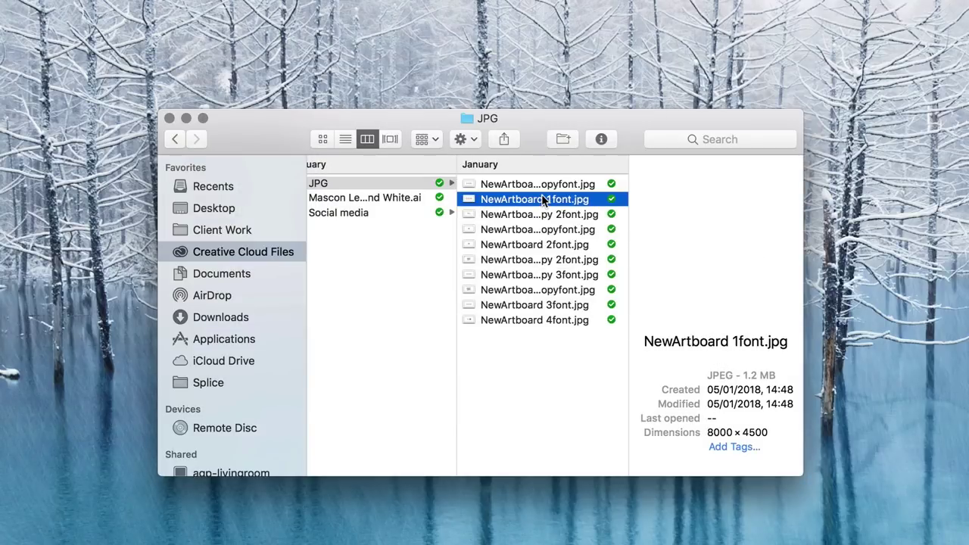
key("space")
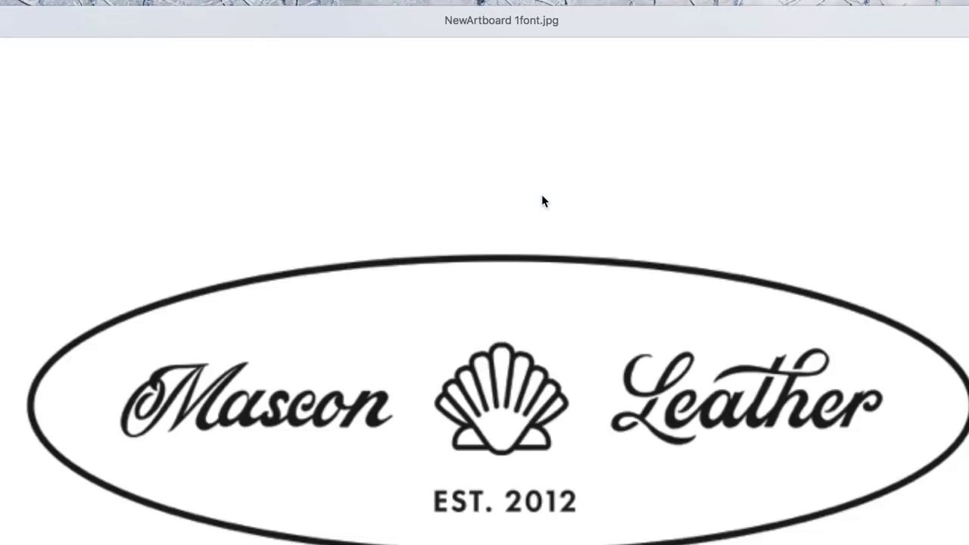
key("space")
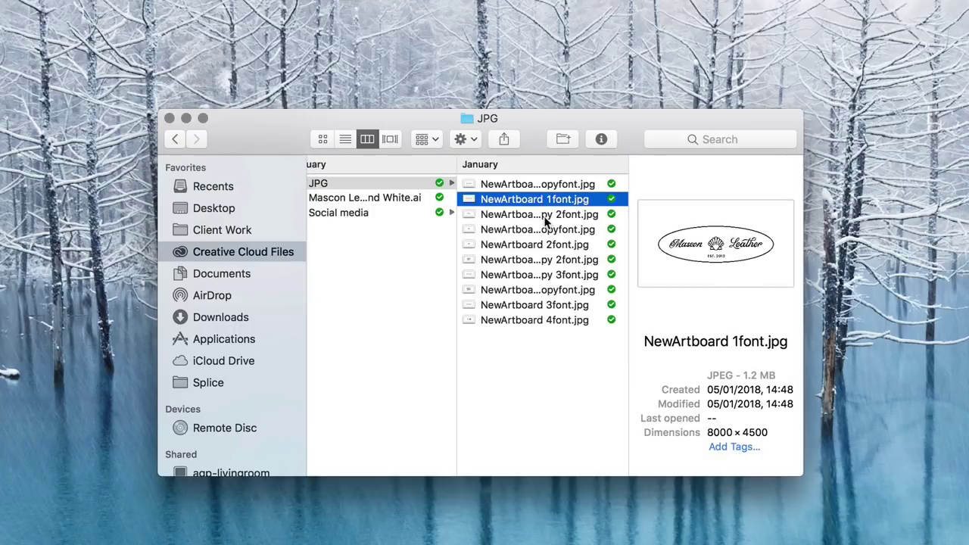
key("space")
key("space")
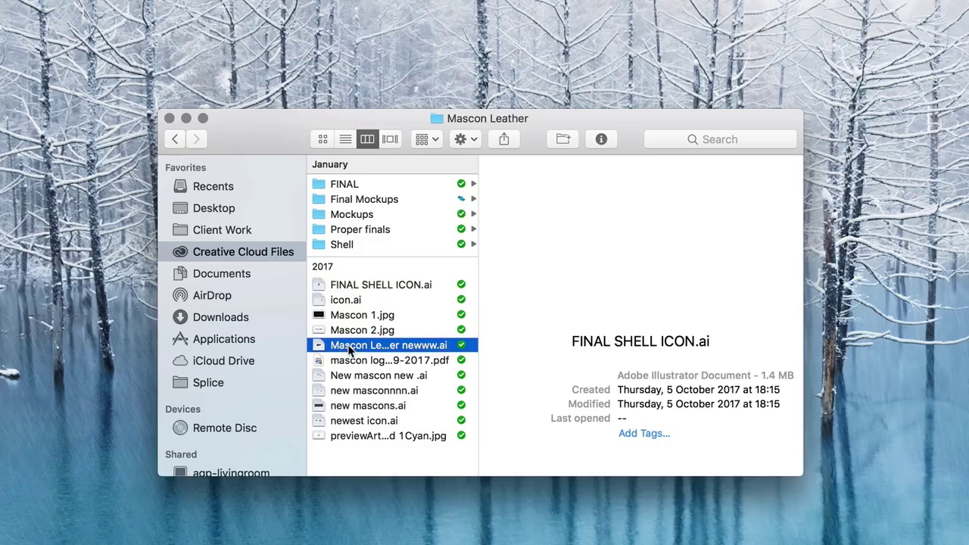
- Check the new masconnnn.ai logo, then Quick Look a mockup image in Final Mockups > Mockups > Previews
left_click(430, 407)
left_click(444, 394)
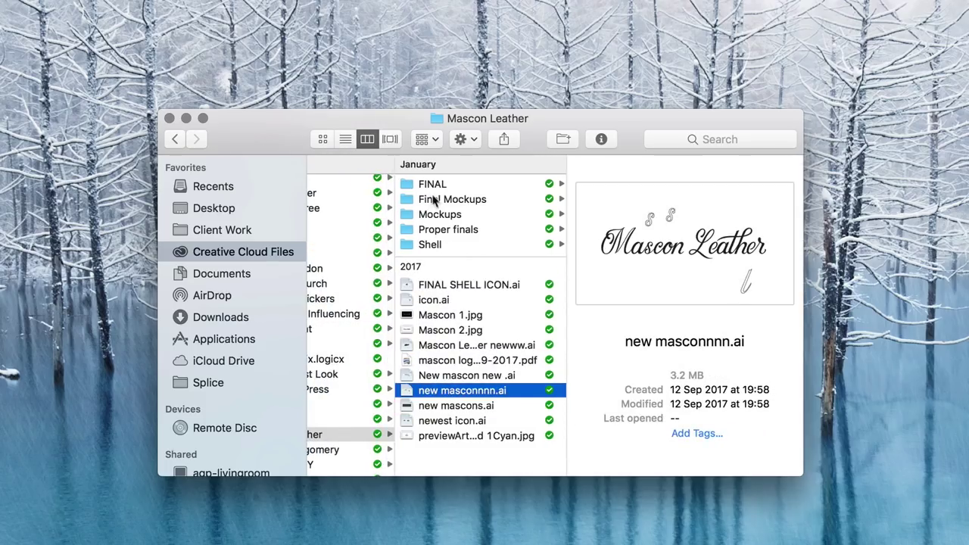
left_click(595, 189)
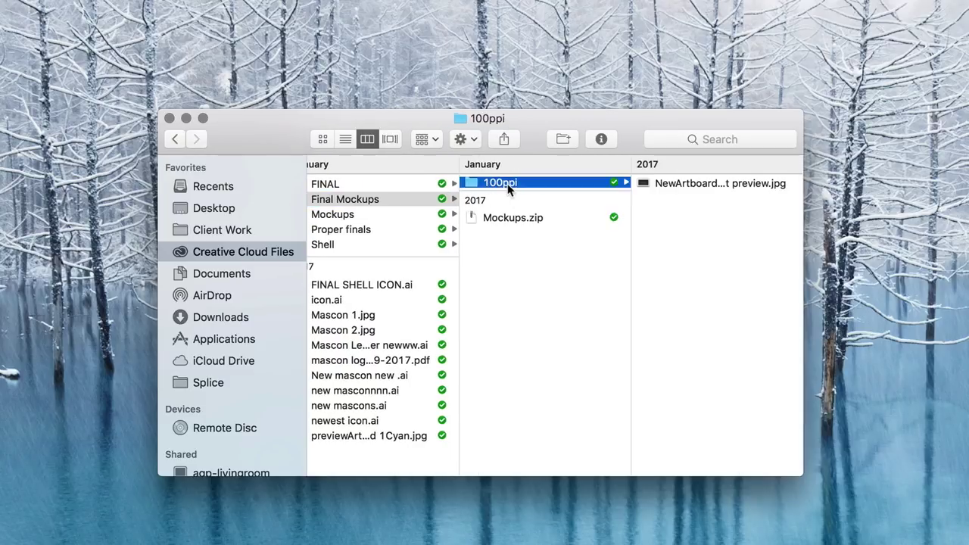
left_click(364, 214)
left_click(509, 200)
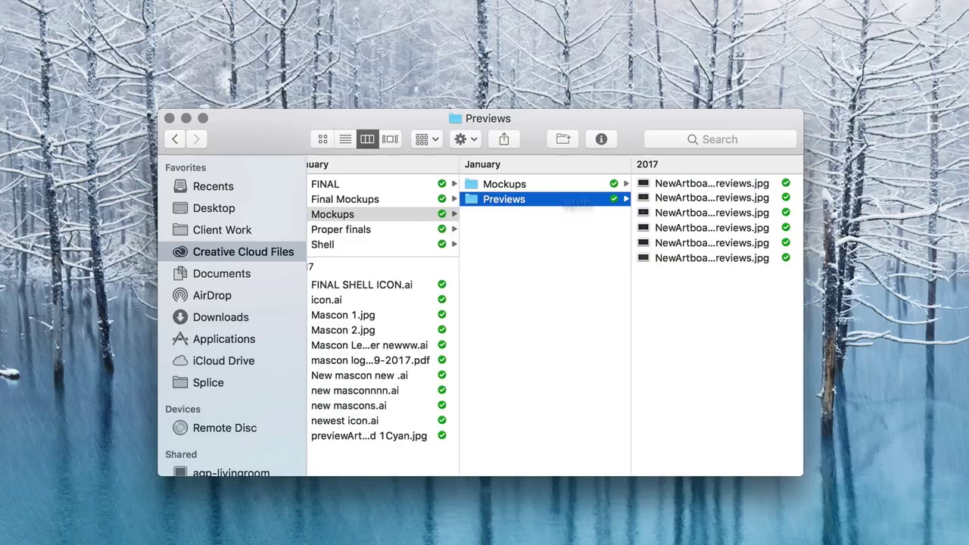
key("space")
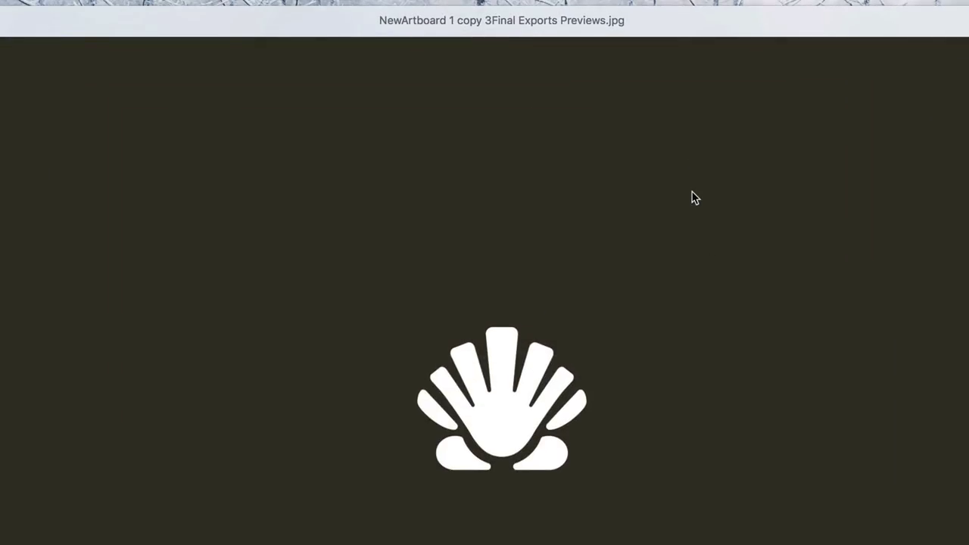
key("space")
scroll(450, 225, "left", 3)
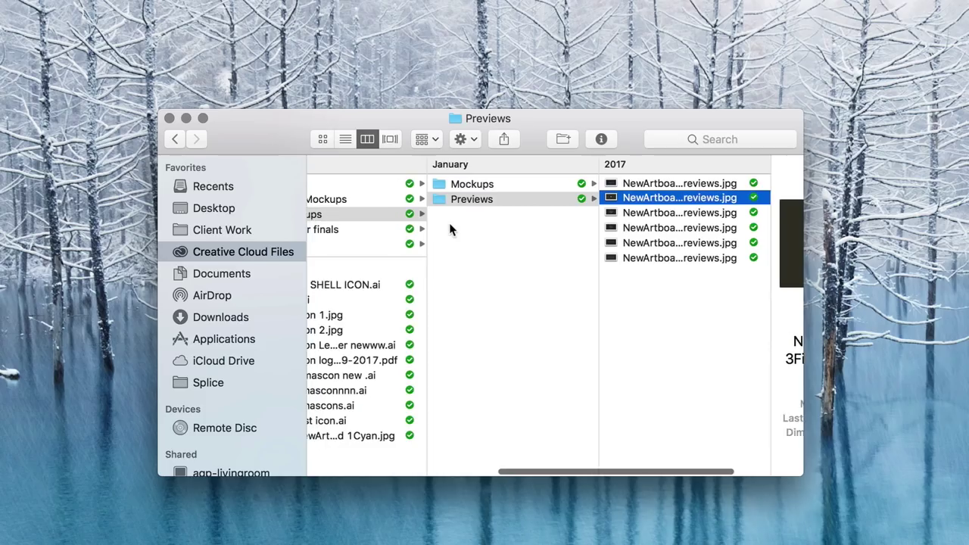
- Quick Look Mascon Leather Logo Black And White.ai in Proper finals > FINAL FILES, then close it
scroll(449, 225, "left", 3)
left_click(397, 229)
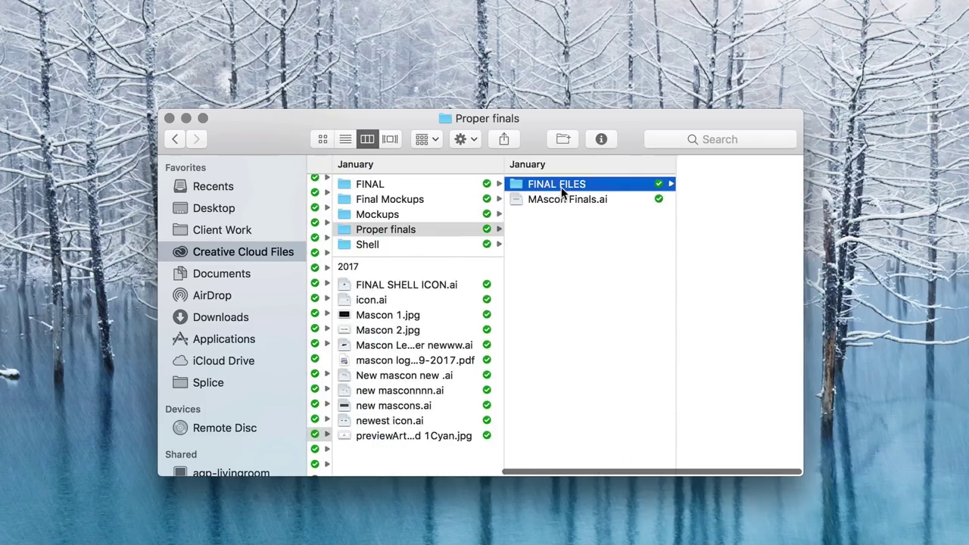
left_click(669, 200)
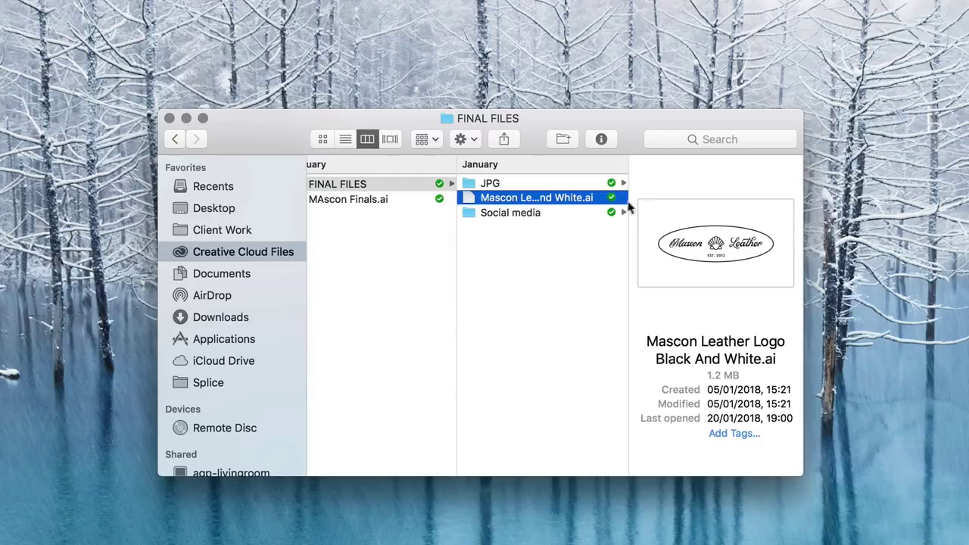
key("space")
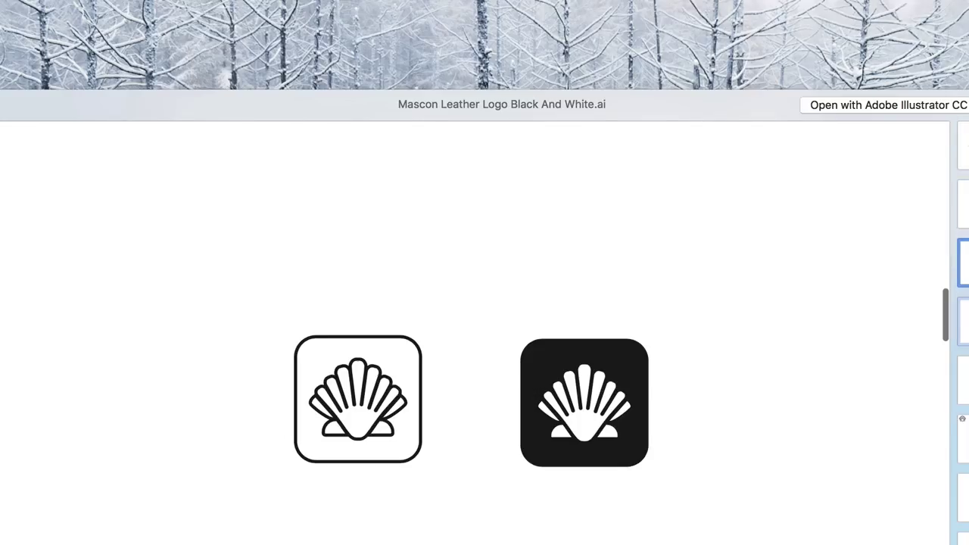
key("space")
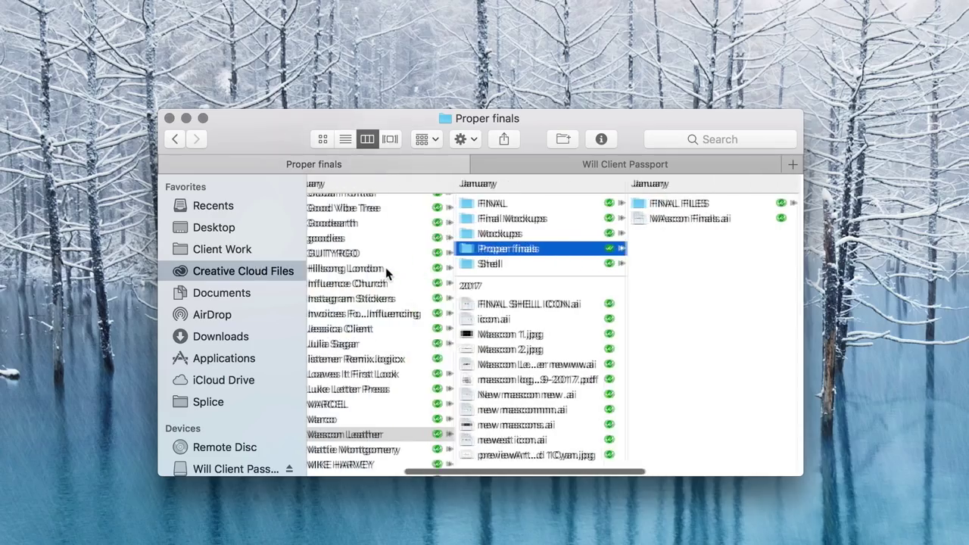
- Switch to the external Passport drive's tab to see the folders stored there
scroll(386, 272, "left", 1)
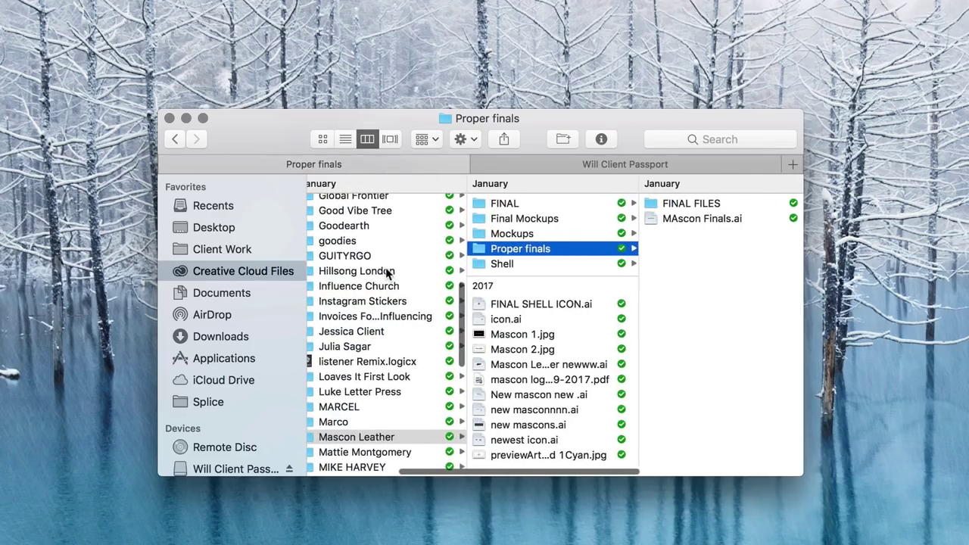
left_click(597, 162)
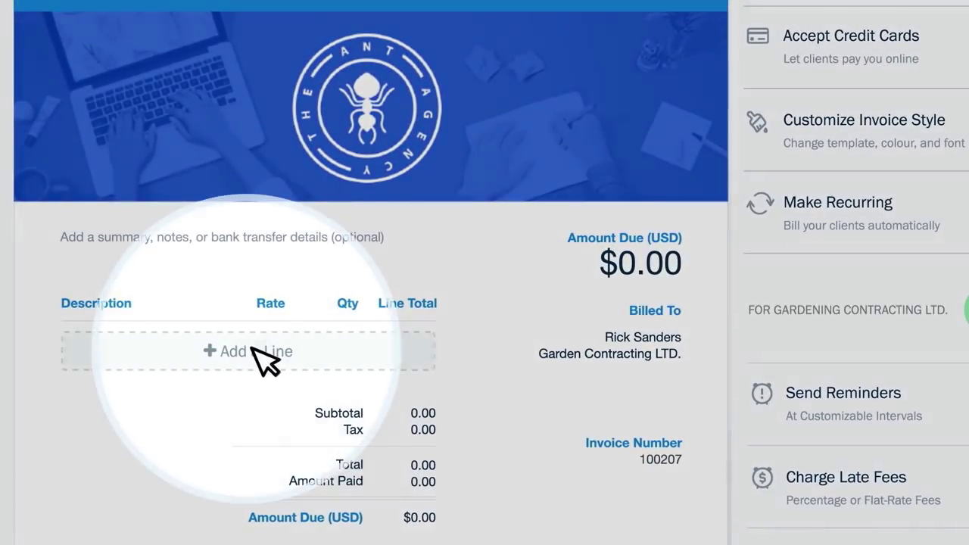
- Add a new invoice line filled with the saved Website Design item at $5000
left_click(254, 350)
left_click(277, 384)
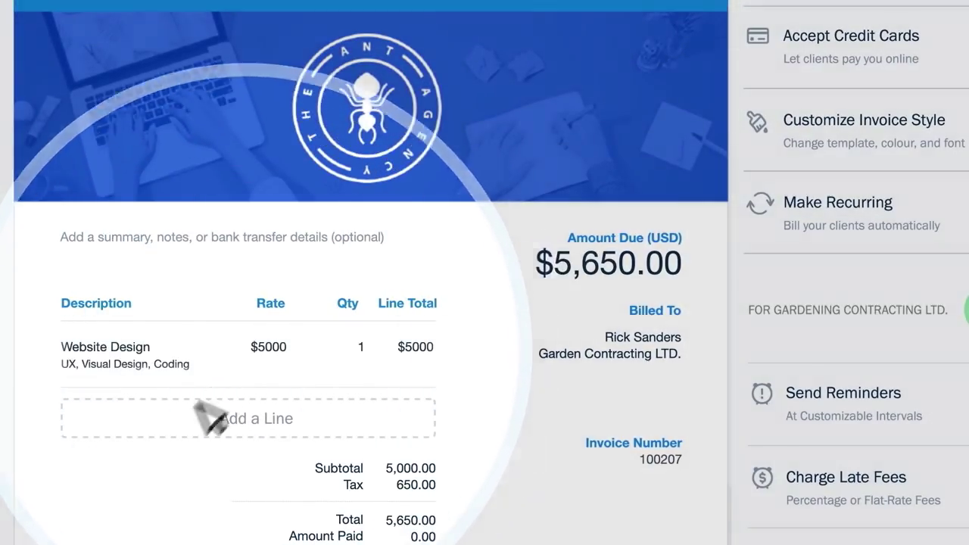